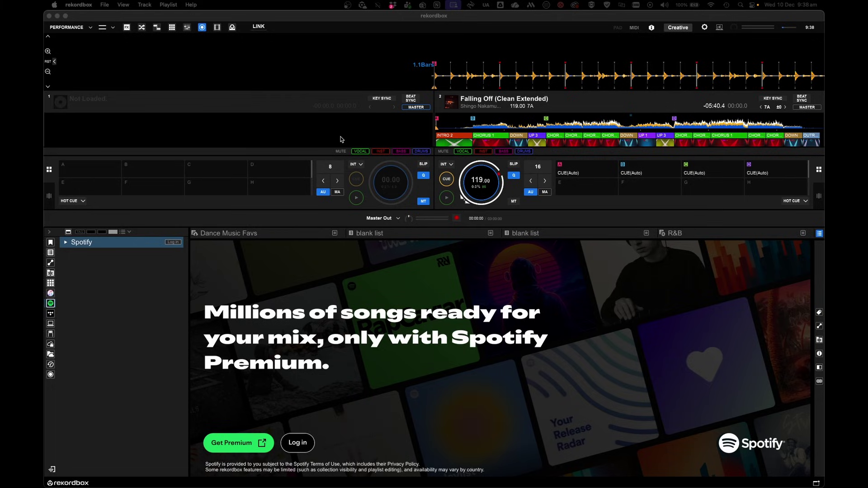
Step: Check the Layout settings in Preferences, then log in to Spotify and agree to authorize rekordbox
{"action": "left_click", "coordinate": [88, 27]}
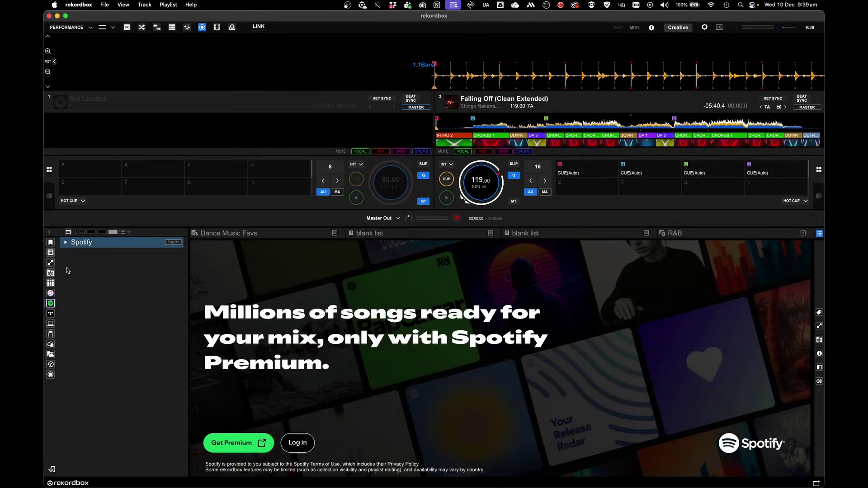
{"action": "key", "text": "super+comma"}
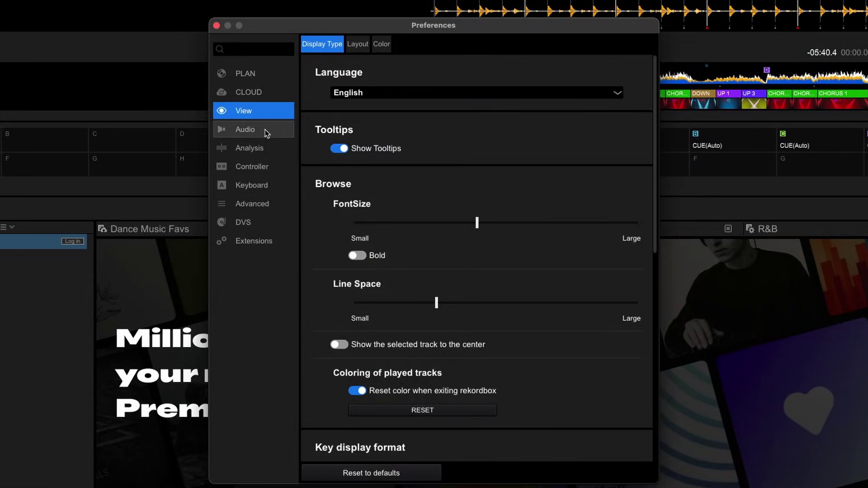
{"action": "left_click", "coordinate": [355, 45]}
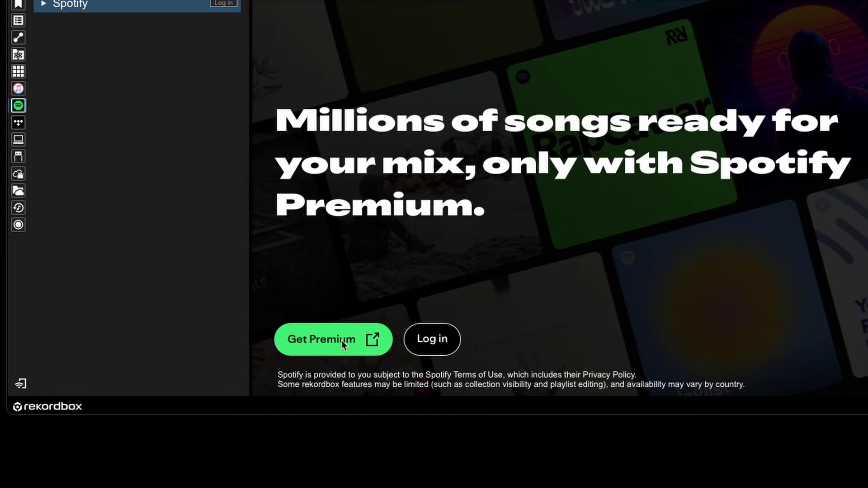
{"action": "left_click", "coordinate": [432, 339]}
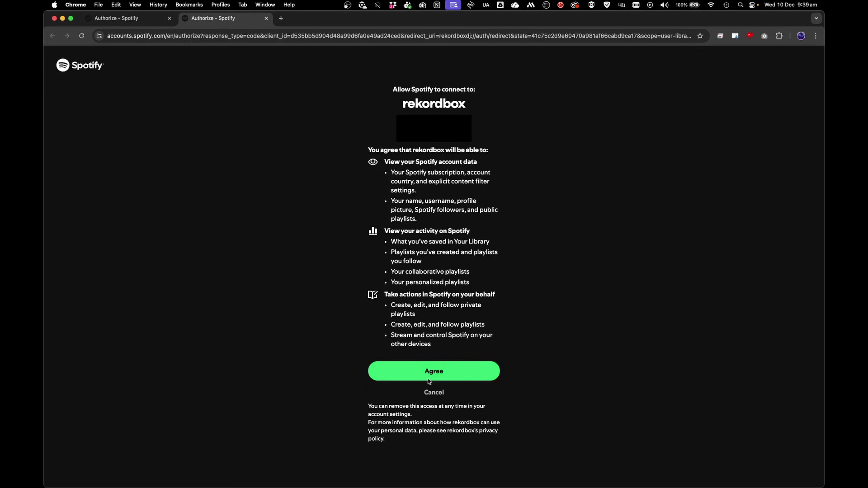
{"action": "left_click", "coordinate": [427, 376]}
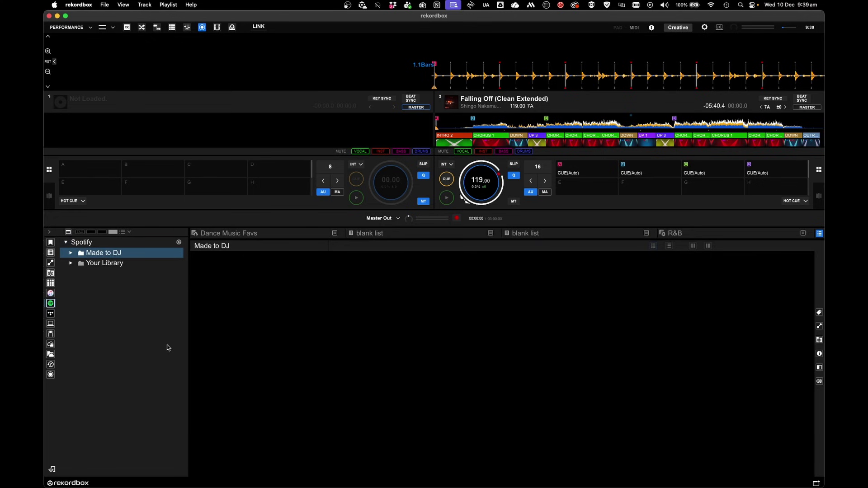
Step: Expand Your Library and browse Liked Songs, Dinner Music, 90's Grunge/Rock and other Spotify playlists
{"action": "left_click", "coordinate": [71, 264]}
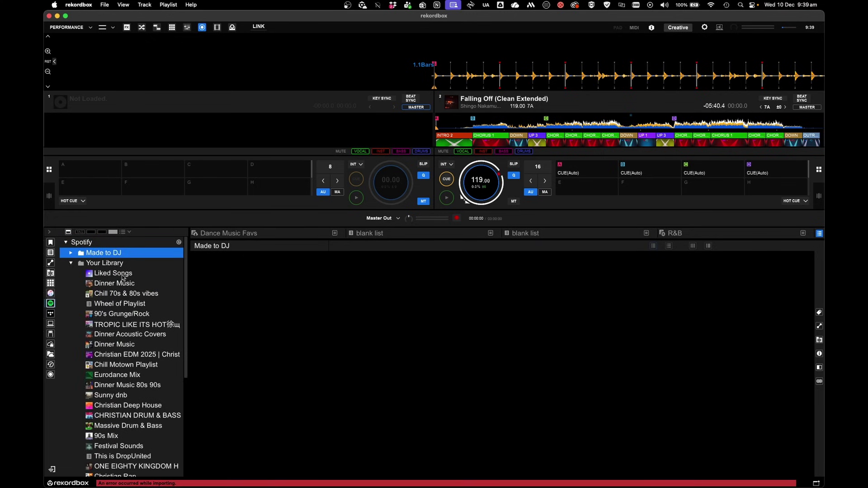
{"action": "left_click", "coordinate": [123, 276]}
{"action": "left_click", "coordinate": [124, 305]}
{"action": "left_click", "coordinate": [125, 345]}
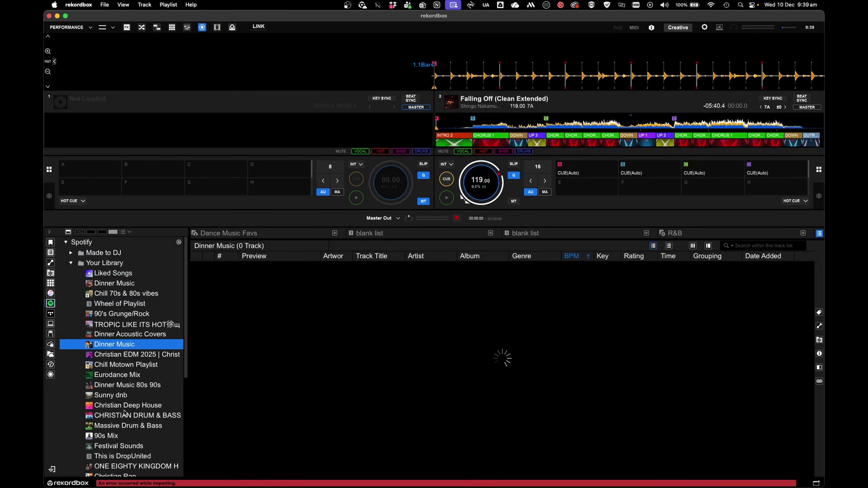
{"action": "left_click", "coordinate": [124, 415]}
{"action": "left_click", "coordinate": [123, 314]}
{"action": "left_click", "coordinate": [123, 355]}
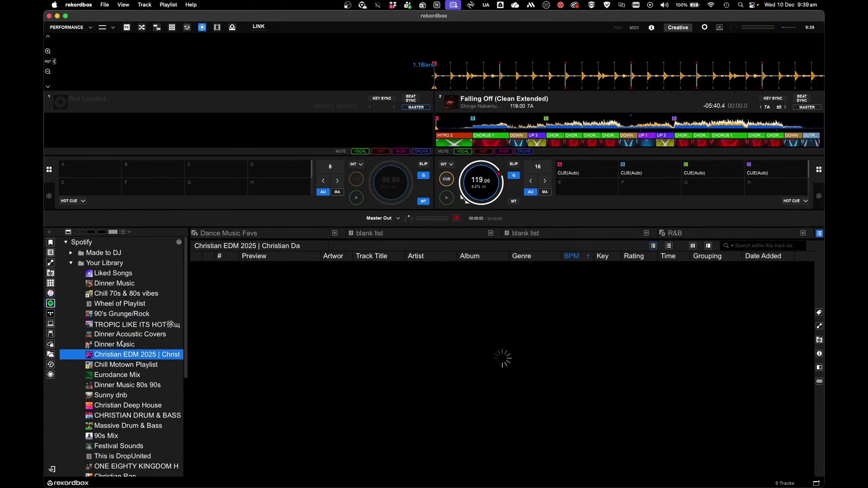
{"action": "left_click", "coordinate": [124, 415]}
{"action": "left_click", "coordinate": [119, 345]}
Step: Expand Made to DJ and Made for you, then open Beats Mix with its 50 tracks
{"action": "left_click", "coordinate": [71, 253]}
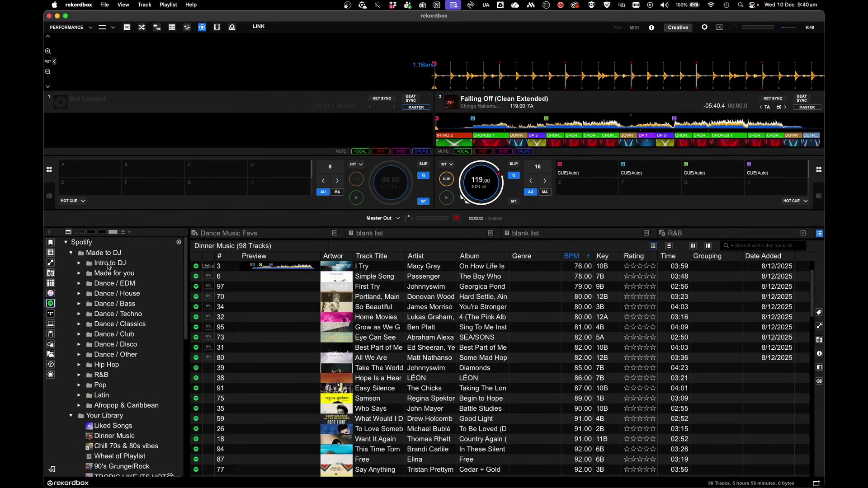
{"action": "left_click", "coordinate": [109, 265]}
{"action": "left_click", "coordinate": [79, 273]}
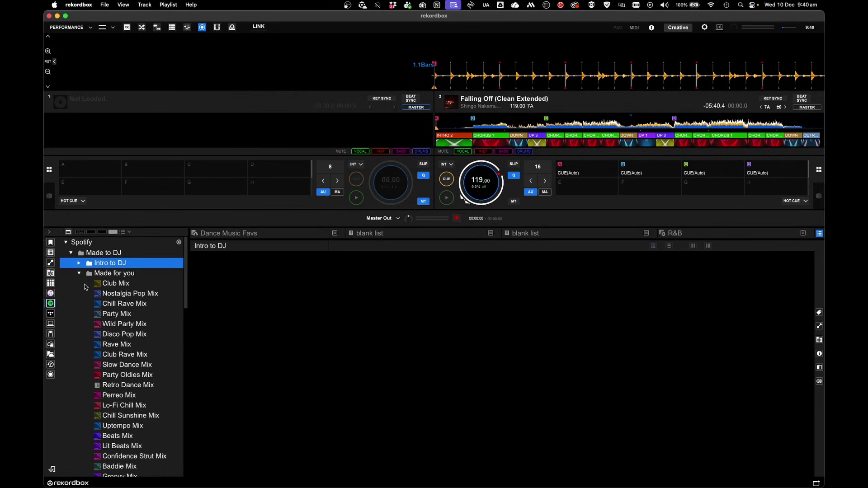
{"action": "left_click", "coordinate": [108, 294]}
{"action": "left_click", "coordinate": [117, 436]}
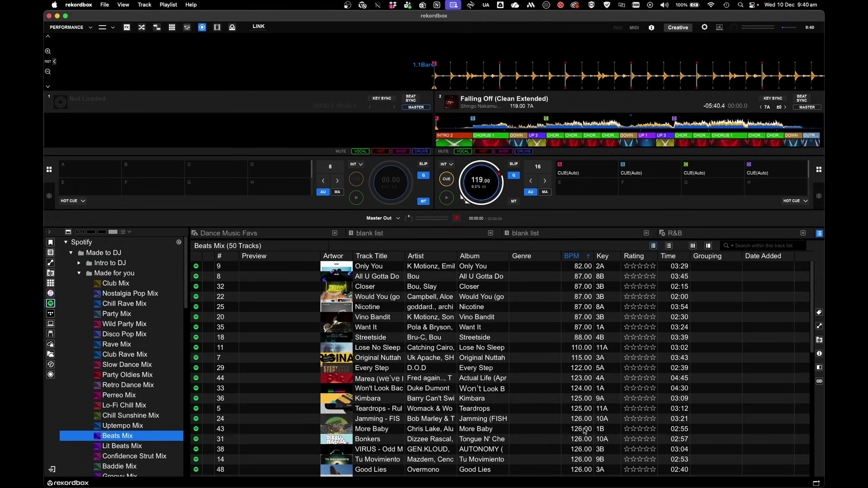
Step: Load Nicotine to deck 1 and Vino Bandit to deck 2, then start deck 2 playing
{"action": "scroll", "coordinate": [593, 429], "scroll_direction": "down", "scroll_amount": 10}
{"action": "scroll", "coordinate": [592, 427], "scroll_direction": "up", "scroll_amount": 10}
{"action": "left_click", "coordinate": [588, 398]}
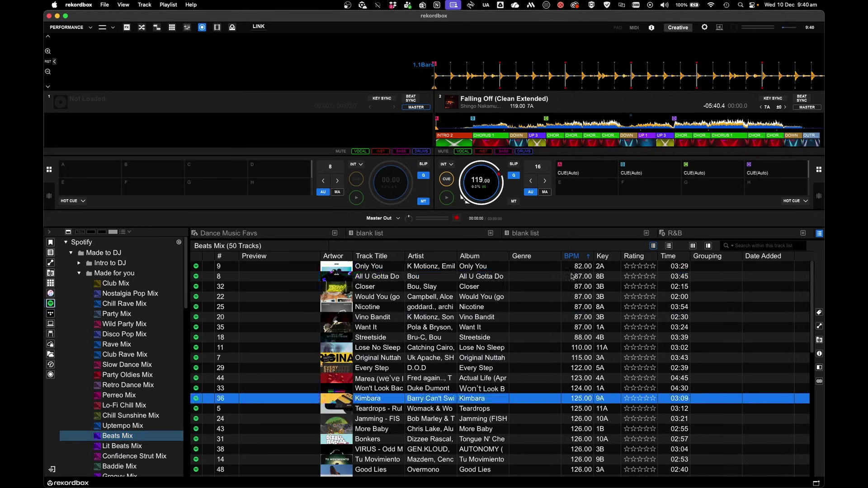
{"action": "left_click", "coordinate": [570, 276]}
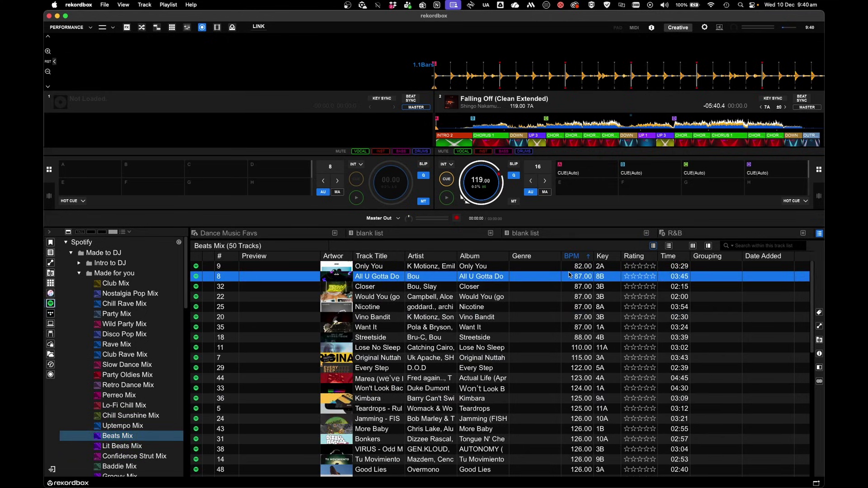
{"action": "left_click", "coordinate": [574, 301]}
{"action": "left_click", "coordinate": [586, 360]}
{"action": "left_click", "coordinate": [568, 307]}
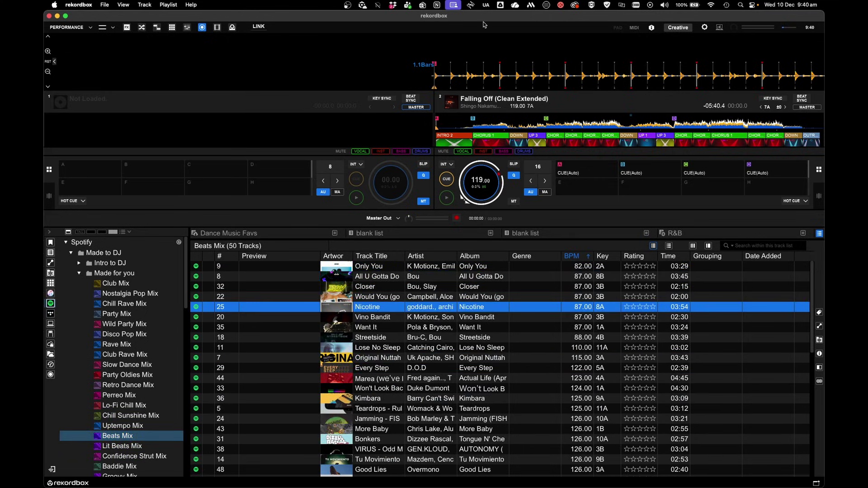
{"action": "key", "text": "shift+Left"}
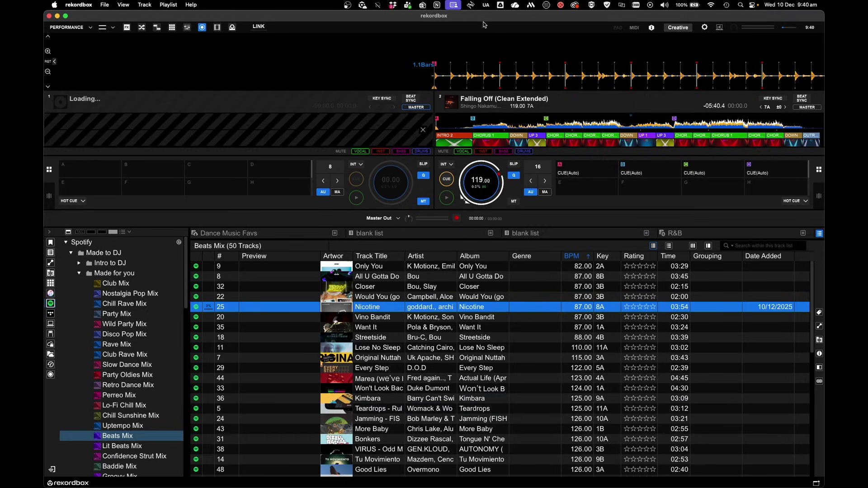
{"action": "key", "text": "Down"}
{"action": "key", "text": "shift+Right"}
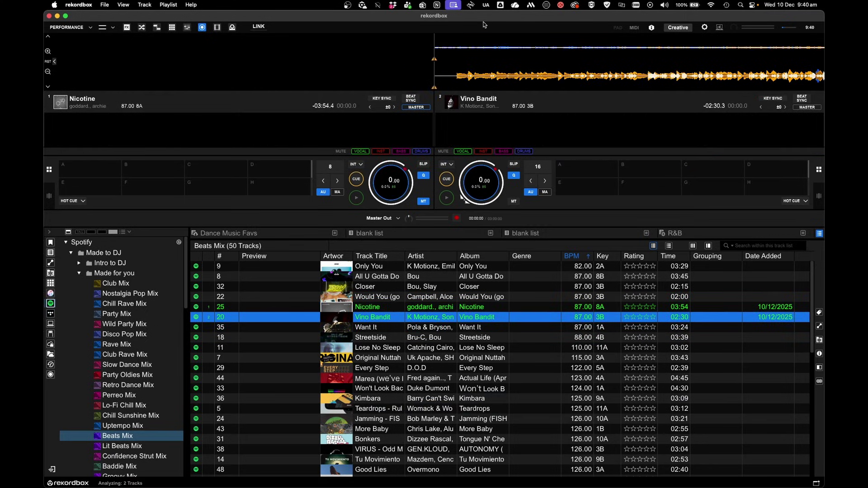
{"action": "key", "text": "m"}
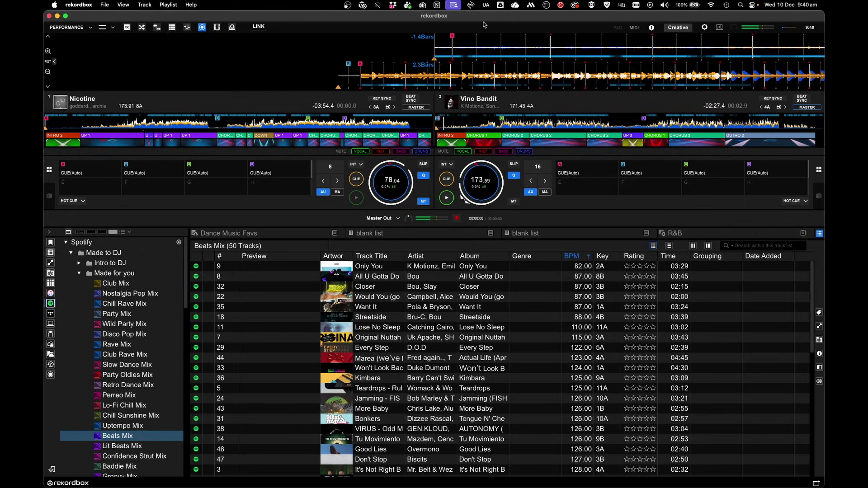
Step: Browse Disco Pop Mix and Lo-Fi Chill Mix, ending on the Rave Mix playlist
{"action": "left_click", "coordinate": [161, 334]}
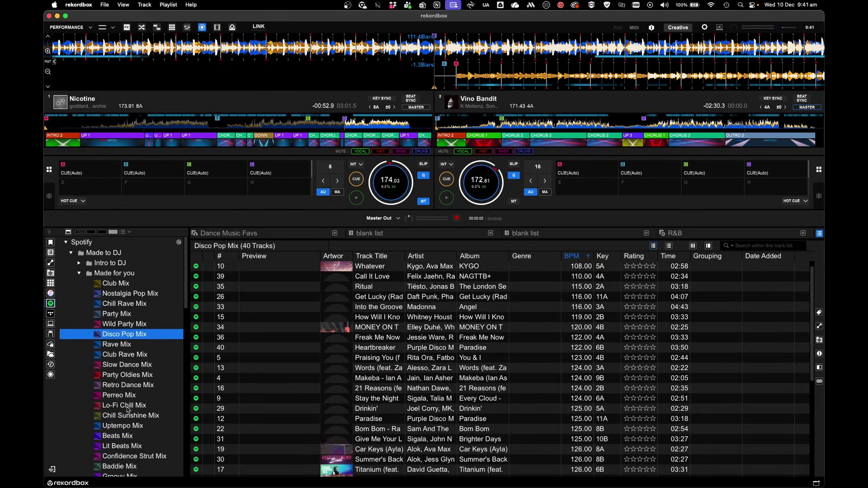
{"action": "left_click", "coordinate": [118, 405]}
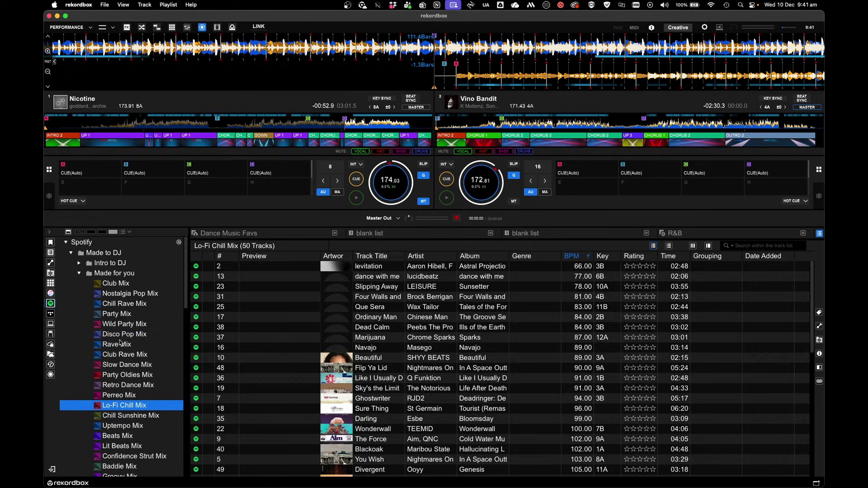
{"action": "left_click", "coordinate": [118, 344]}
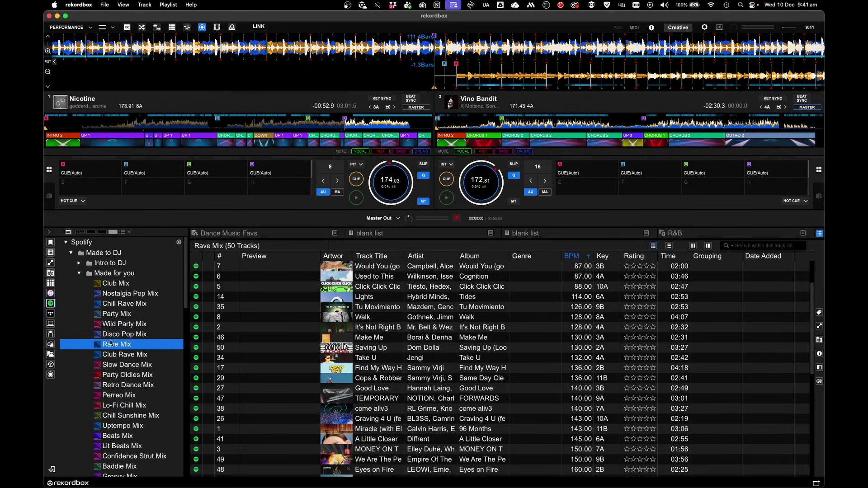
Step: In the Spotify app, add WEDDING DANCEFLOOR BANGERS to Your Library, then return to rekordbox
{"action": "key", "text": "super+Tab"}
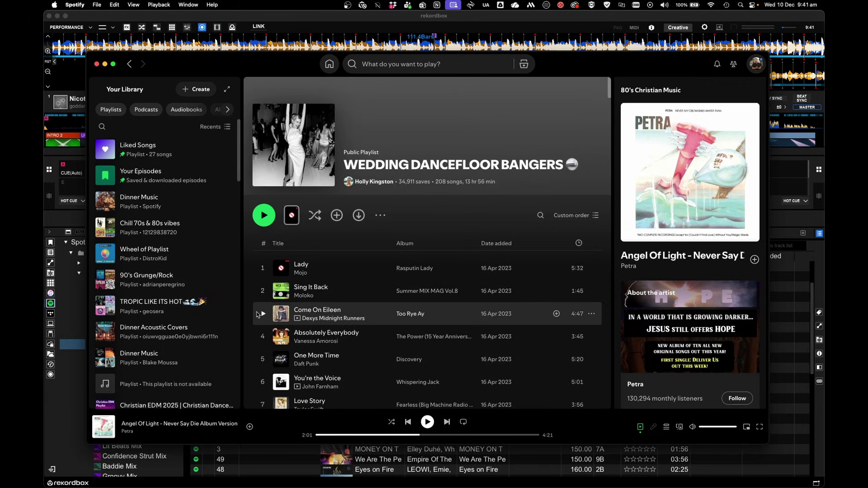
{"action": "scroll", "coordinate": [340, 344], "scroll_direction": "down", "scroll_amount": 3}
{"action": "scroll", "coordinate": [341, 294], "scroll_direction": "up", "scroll_amount": 3}
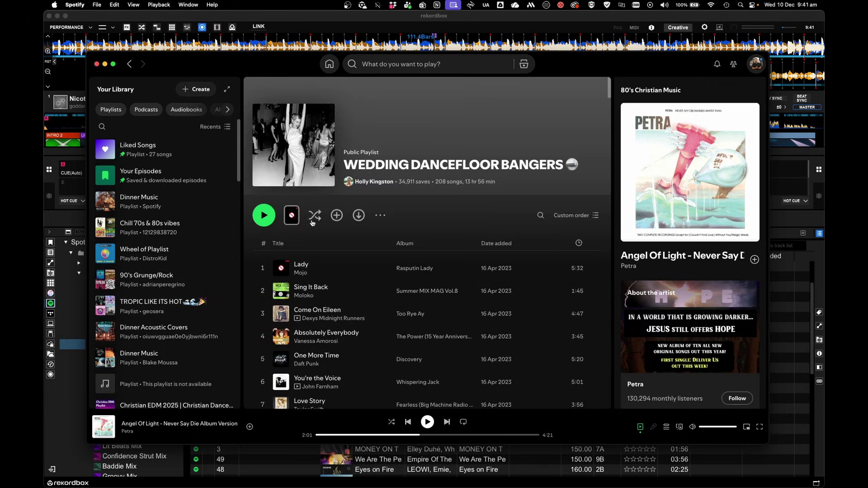
{"action": "left_click", "coordinate": [336, 216]}
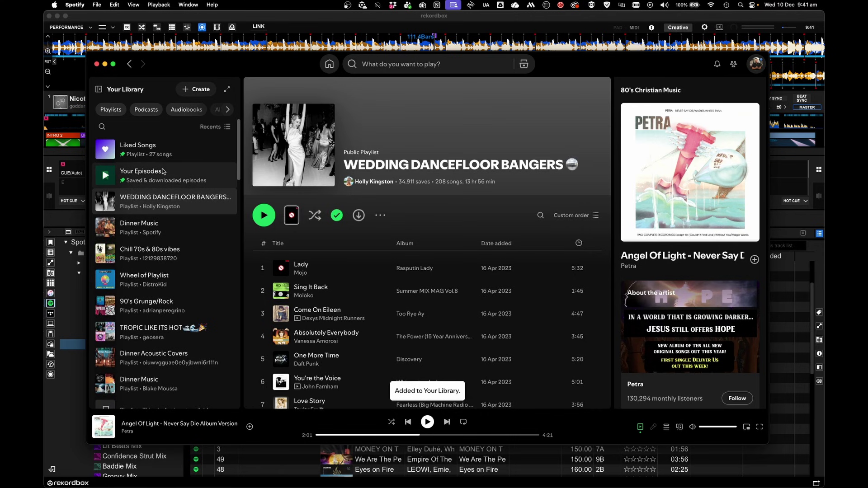
{"action": "left_click", "coordinate": [51, 326]}
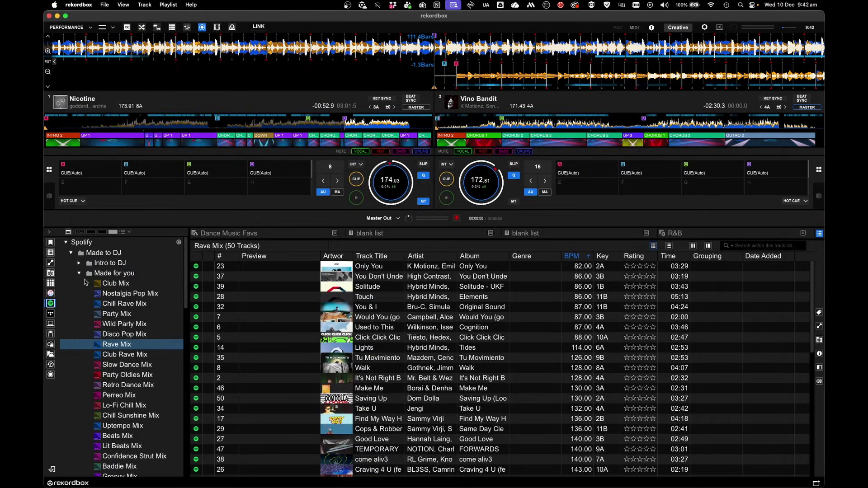
Step: Collapse Made for you, refresh Spotify, and open WEDDING DANCEFLOOR BANGERS listing 198 tracks
{"action": "left_click", "coordinate": [79, 273]}
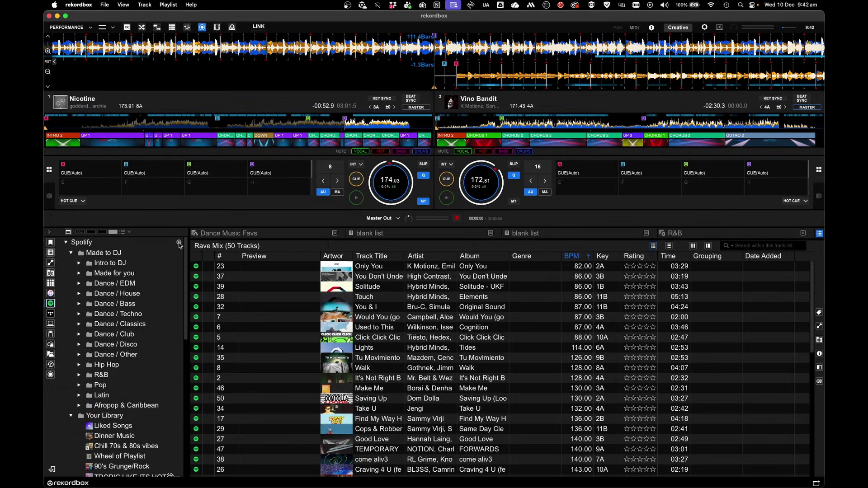
{"action": "left_click", "coordinate": [179, 245]}
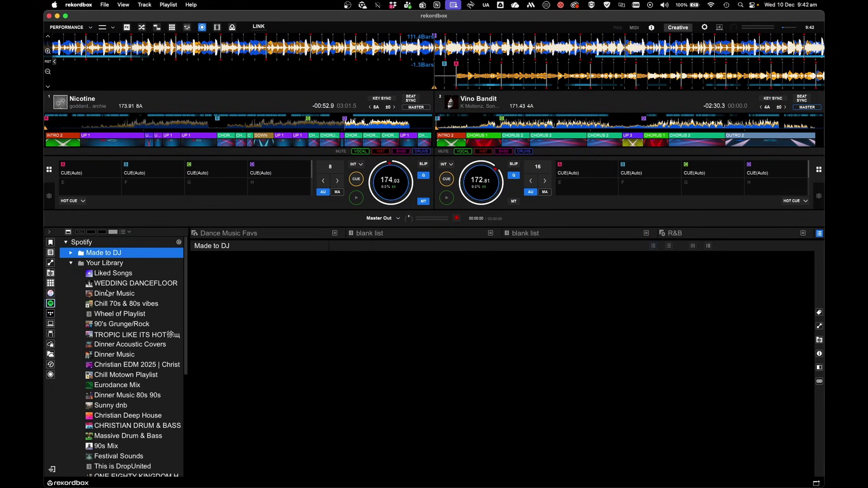
{"action": "left_click", "coordinate": [107, 284]}
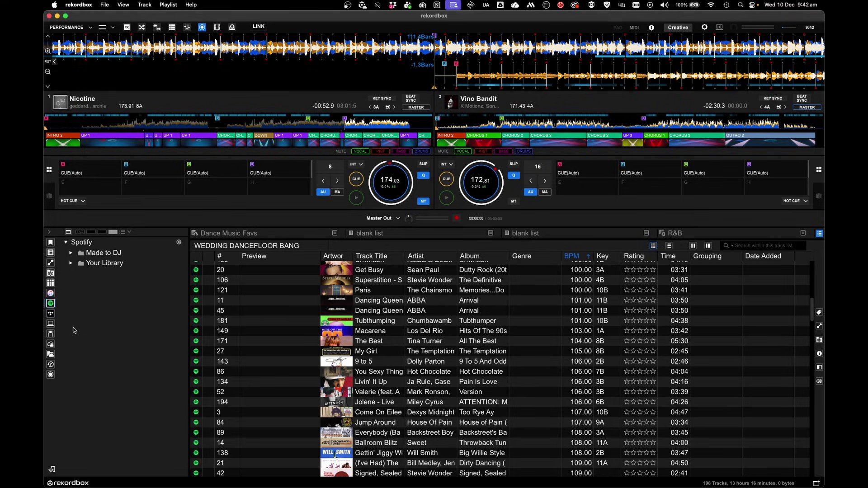
Step: Switch to TIDAL, expand My Collection, look through Albums and Artists, and open 1990s Club Classics
{"action": "left_click", "coordinate": [50, 314]}
{"action": "left_click", "coordinate": [66, 242]}
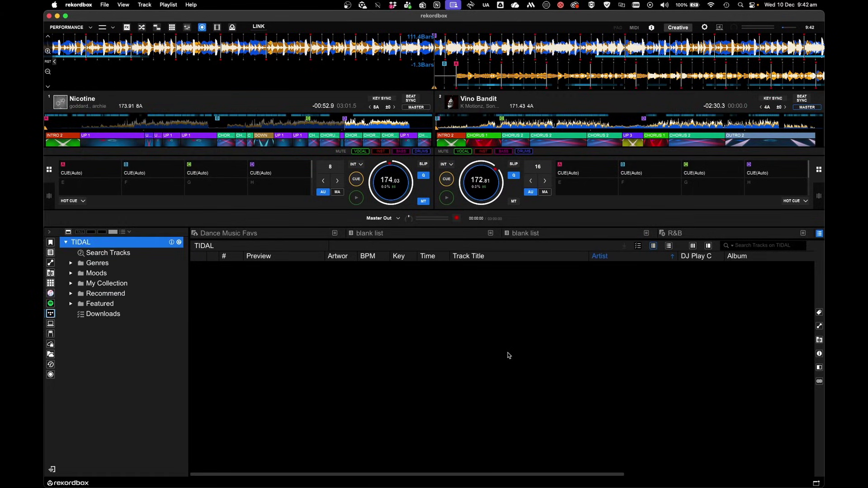
{"action": "left_click", "coordinate": [71, 284]}
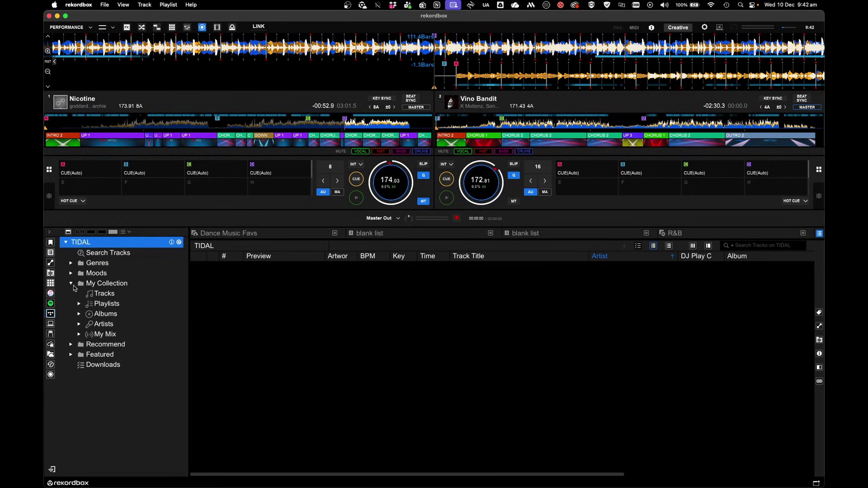
{"action": "left_click", "coordinate": [90, 303]}
{"action": "left_click", "coordinate": [105, 315]}
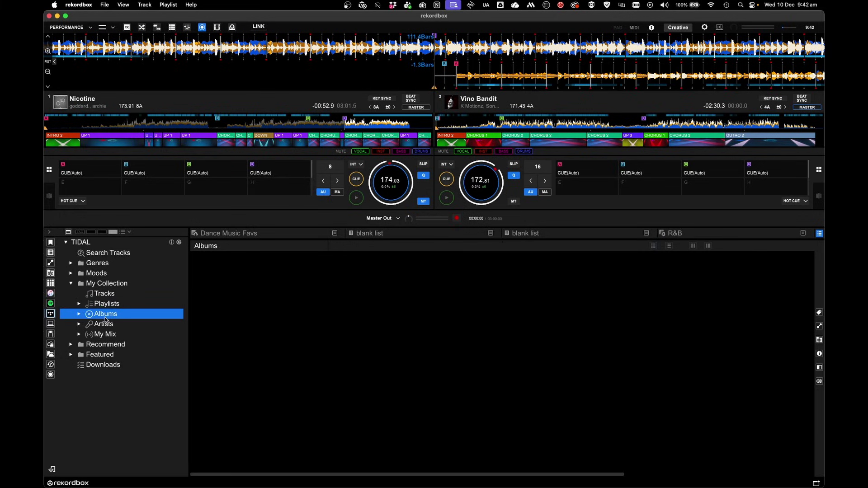
{"action": "left_click", "coordinate": [102, 324]}
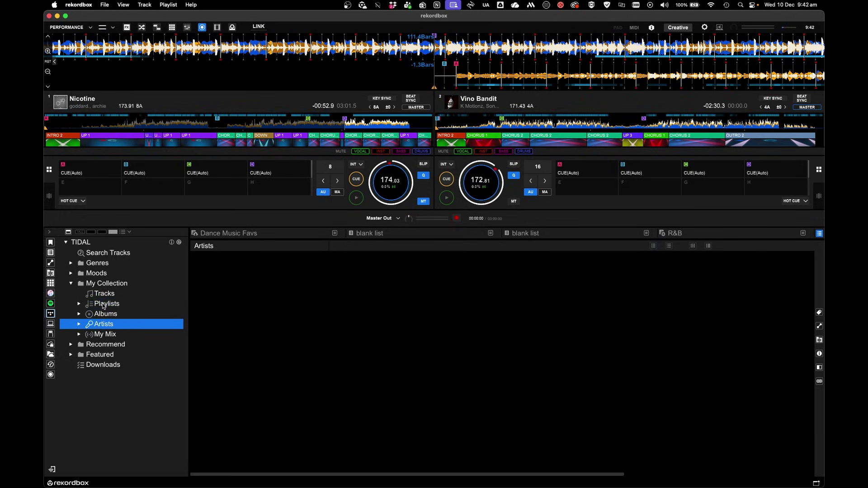
{"action": "left_click", "coordinate": [103, 305]}
{"action": "left_click", "coordinate": [127, 315]}
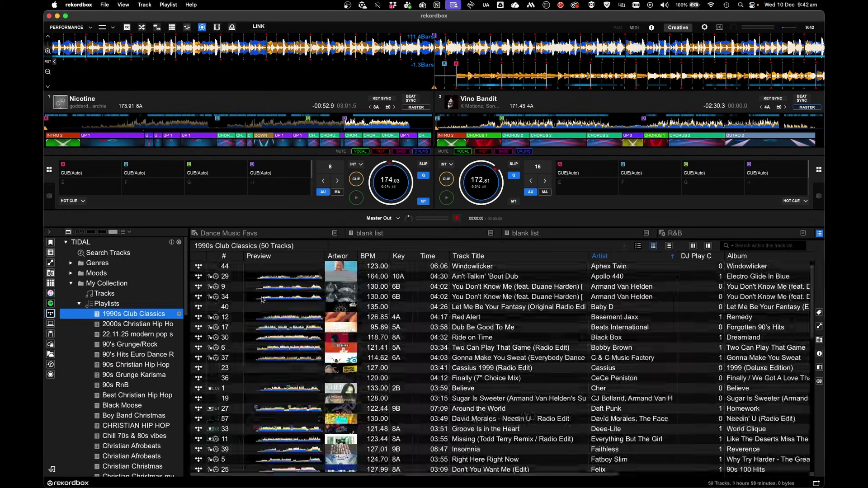
Step: Select all 60 tracks of 1990s Club Classics, then open the playlist's context menu for import options
{"action": "scroll", "coordinate": [614, 352], "scroll_direction": "up", "scroll_amount": 1}
{"action": "left_click", "coordinate": [553, 328]}
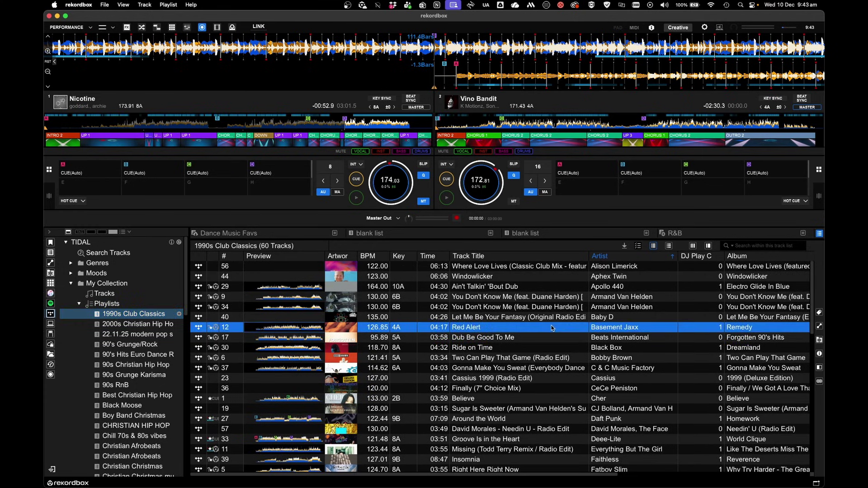
{"action": "key", "text": "super+a"}
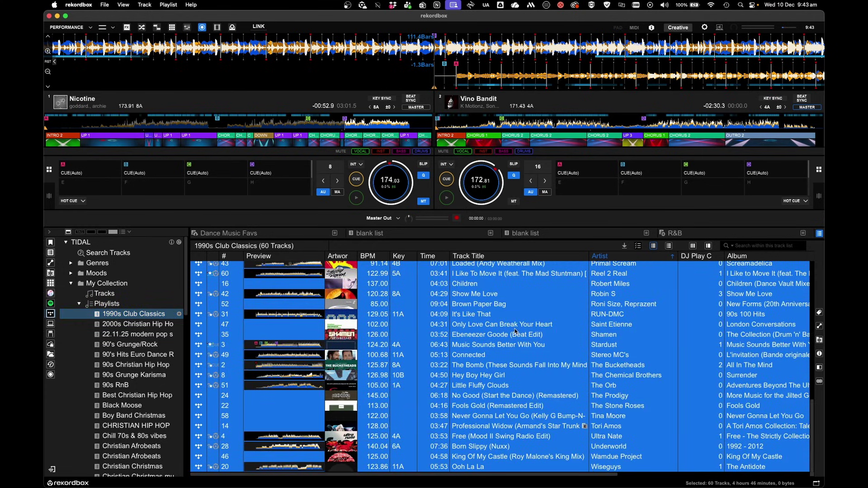
{"action": "right_click", "coordinate": [515, 330]}
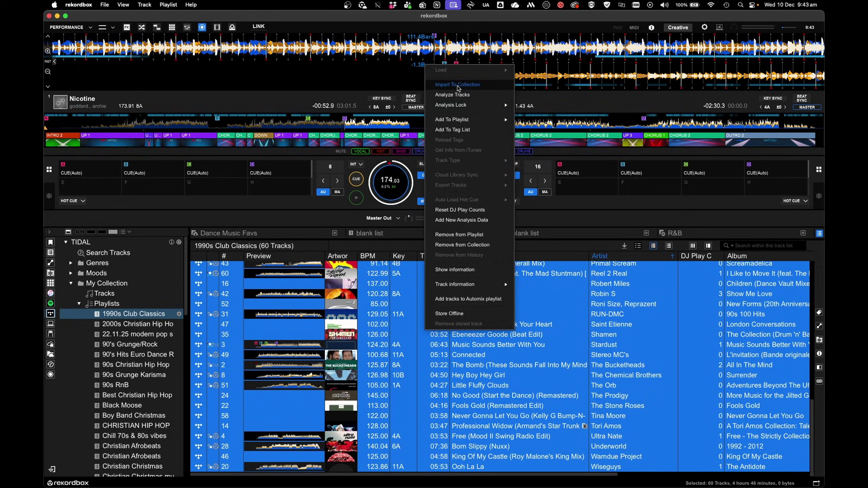
{"action": "left_click", "coordinate": [261, 375]}
{"action": "right_click", "coordinate": [118, 319]}
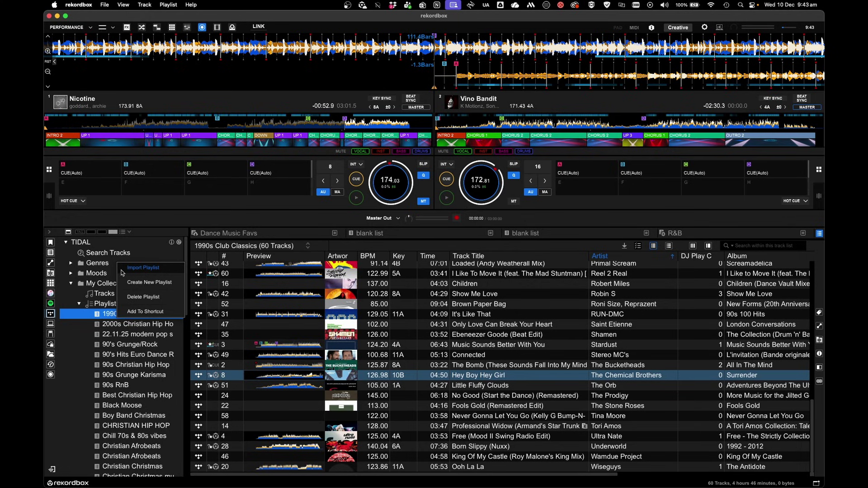
Step: Open the local BPM Supreme Deep House playlist and scroll through its 188 tracks
{"action": "left_click", "coordinate": [51, 252]}
{"action": "left_click", "coordinate": [50, 252]}
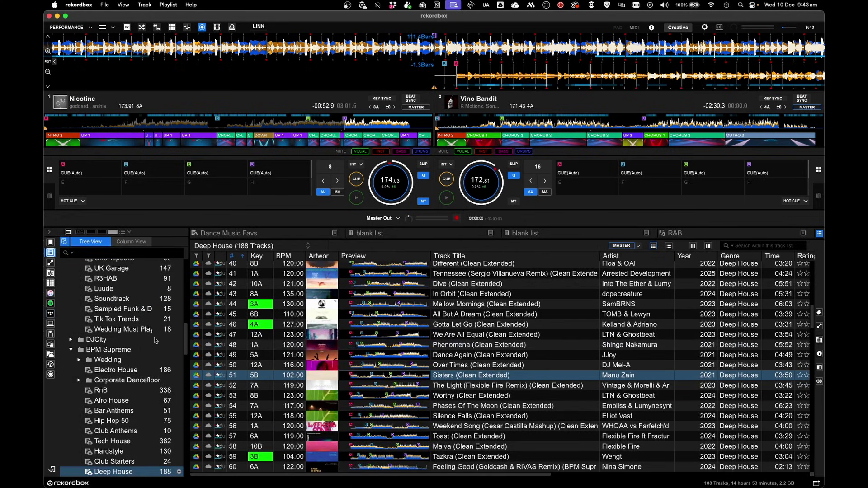
{"action": "scroll", "coordinate": [536, 413], "scroll_direction": "down", "scroll_amount": 15}
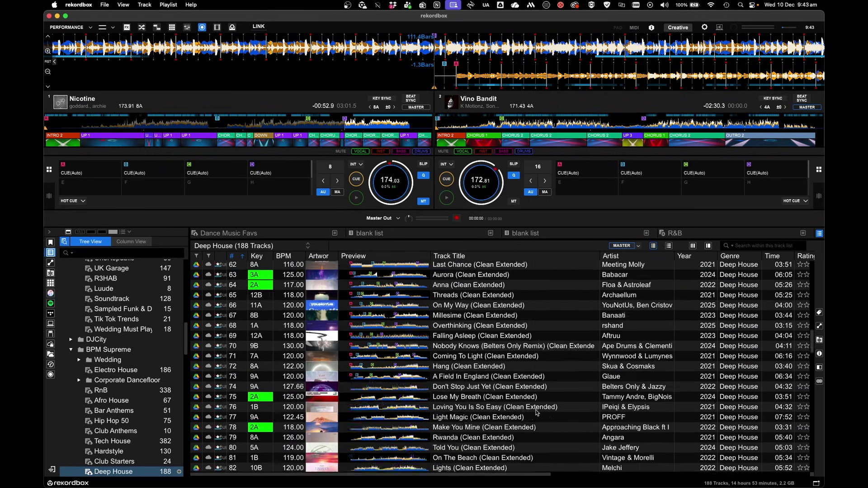
{"action": "scroll", "coordinate": [537, 413], "scroll_direction": "up", "scroll_amount": 6}
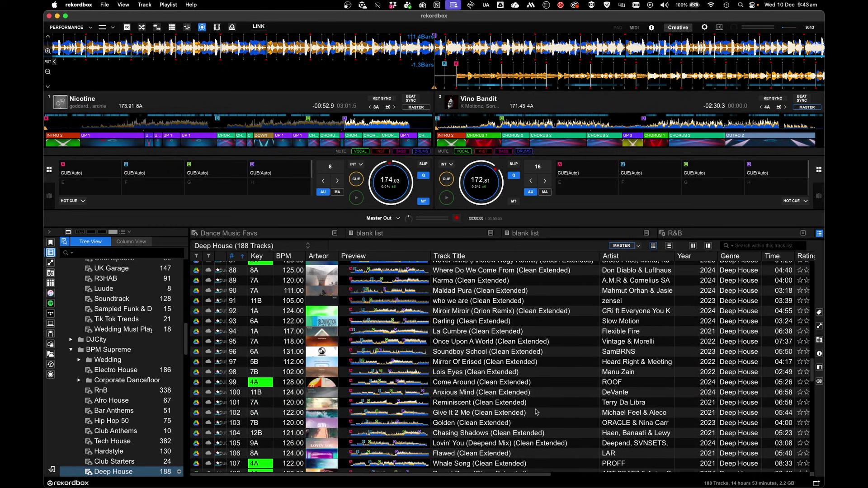
{"action": "scroll", "coordinate": [536, 413], "scroll_direction": "up", "scroll_amount": 3}
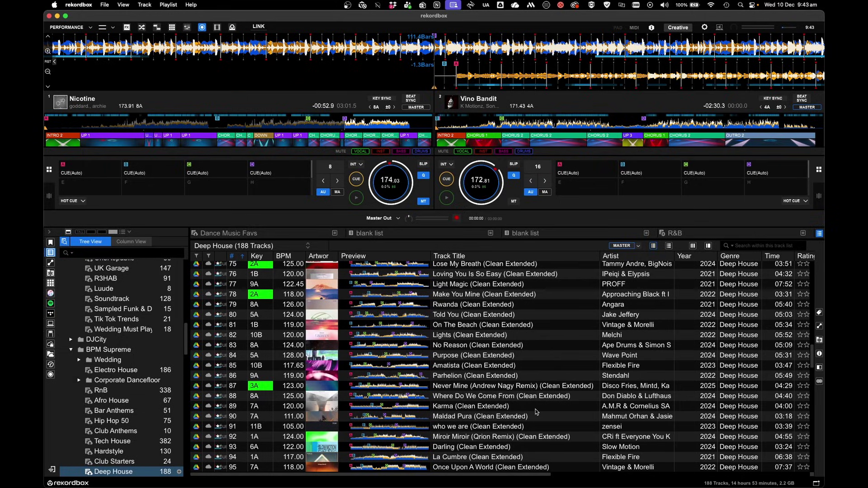
Step: Return to Spotify, open 90's Grunge/Rock, select all its tracks and inspect their context menu
{"action": "left_click", "coordinate": [50, 303]}
{"action": "left_click", "coordinate": [119, 326]}
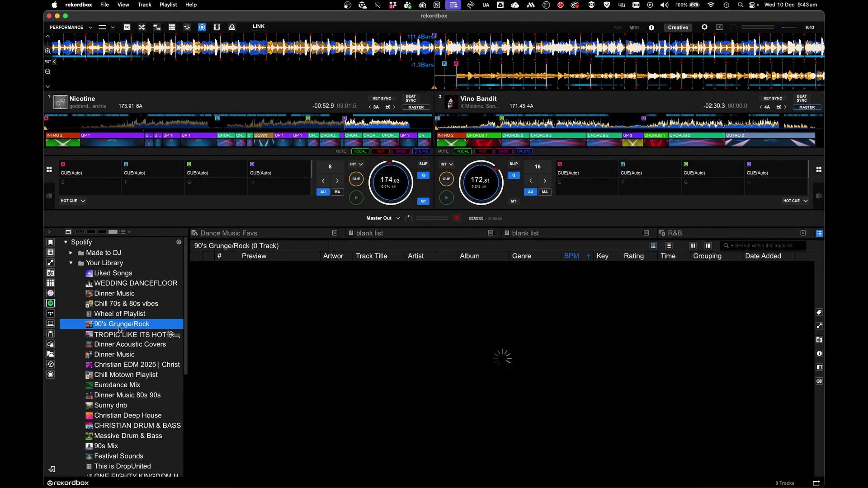
{"action": "left_click", "coordinate": [548, 350]}
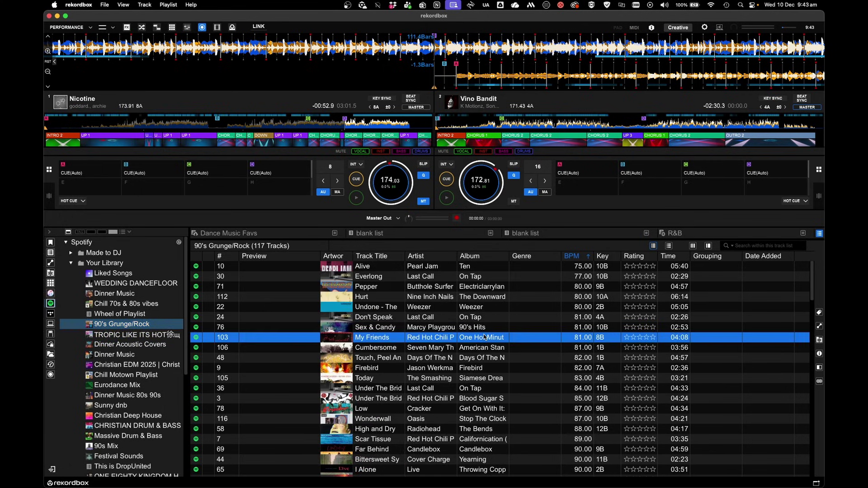
{"action": "key", "text": "super+a"}
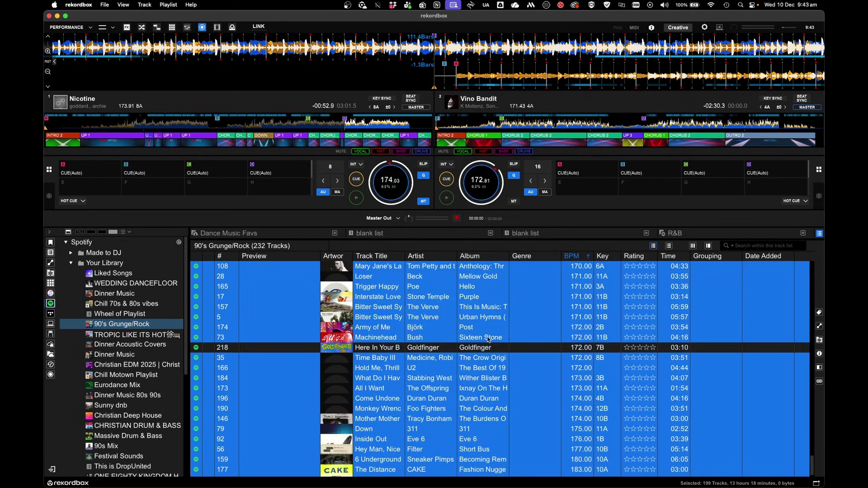
{"action": "right_click", "coordinate": [487, 324]}
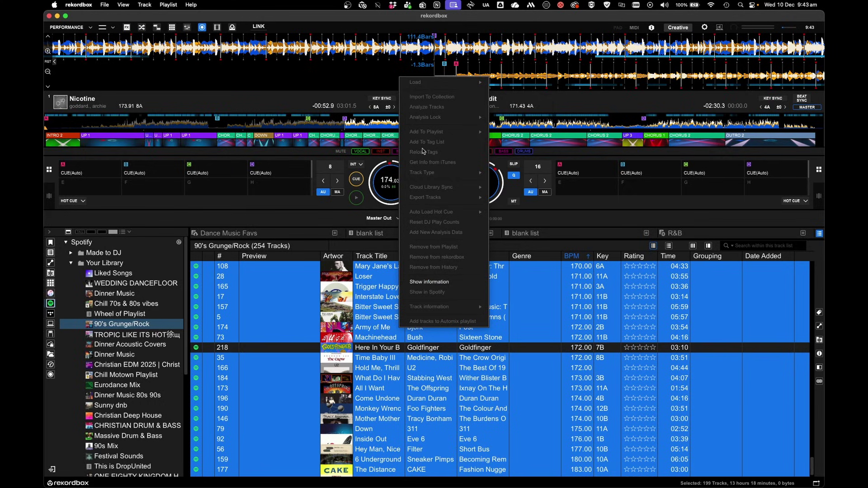
{"action": "right_click", "coordinate": [383, 317]}
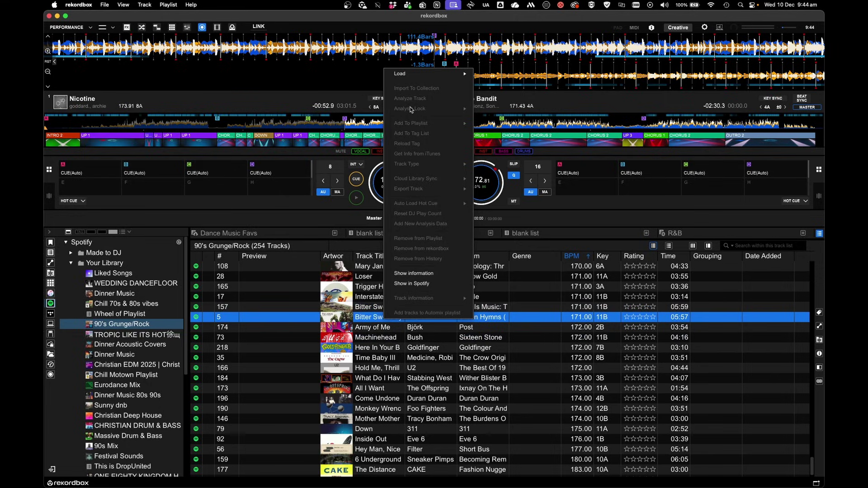
{"action": "left_click", "coordinate": [538, 338]}
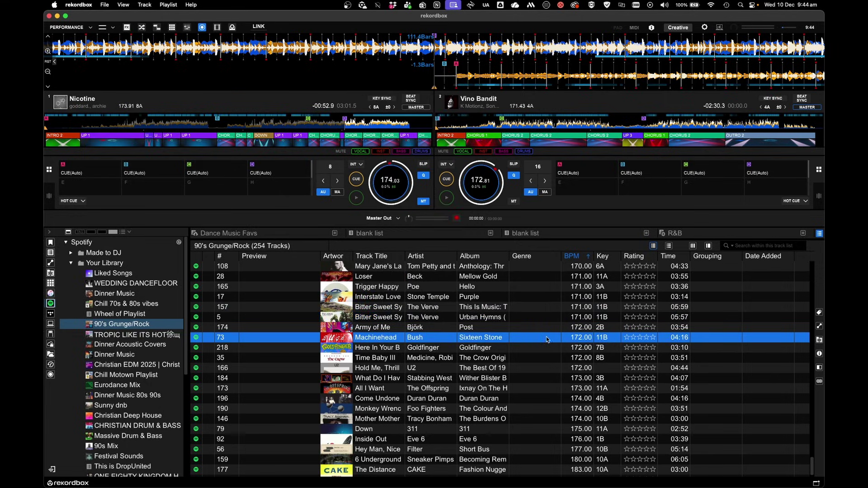
Step: Browse Wheel of Playlist and TROPIC LIKE ITS HOT, then open Chill 70s & 80s vibes (135 tracks)
{"action": "left_click", "coordinate": [117, 325]}
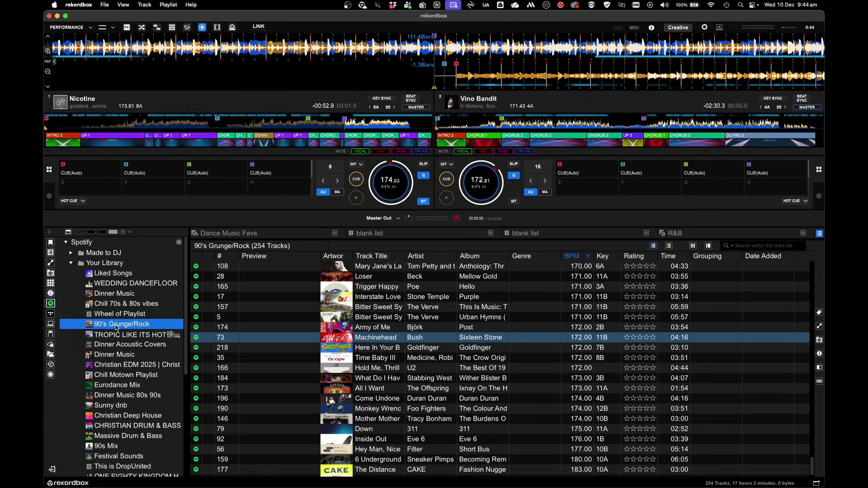
{"action": "left_click", "coordinate": [119, 315]}
{"action": "left_click", "coordinate": [116, 332]}
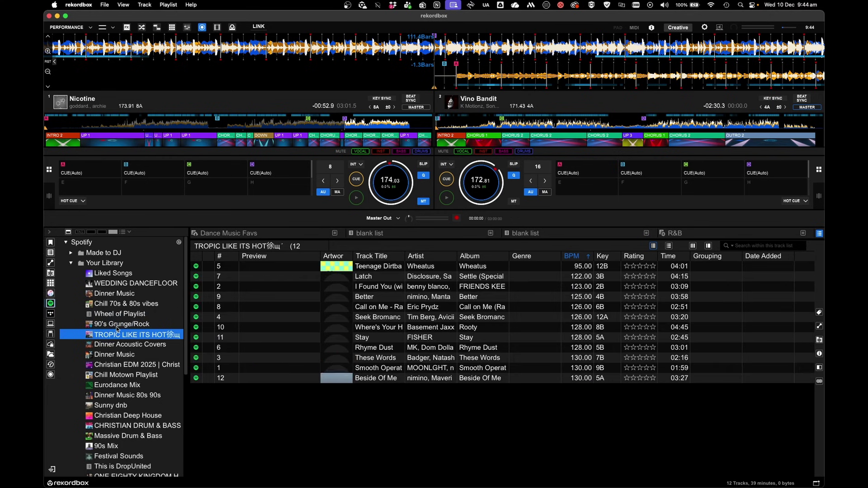
{"action": "left_click", "coordinate": [116, 328]}
{"action": "left_click", "coordinate": [125, 304]}
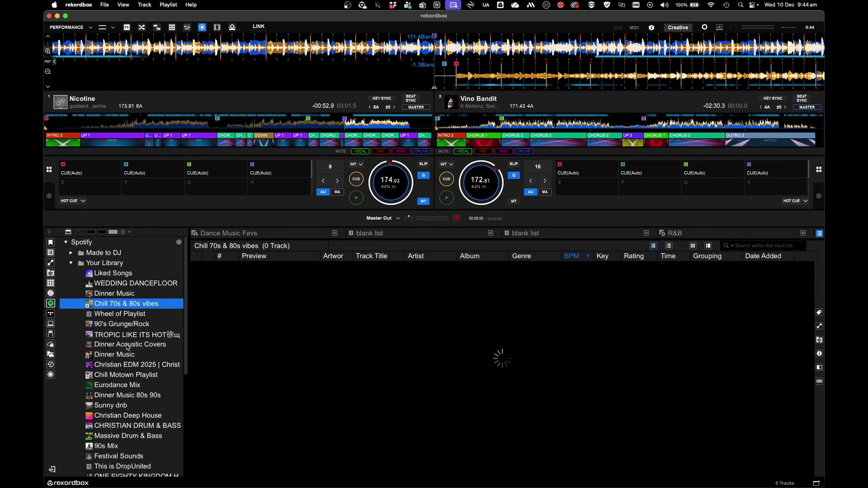
{"action": "key", "text": "Down"}
{"action": "key", "text": "Down"}
{"action": "key", "text": "Down"}
{"action": "key", "text": "Down"}
{"action": "left_click", "coordinate": [123, 305]}
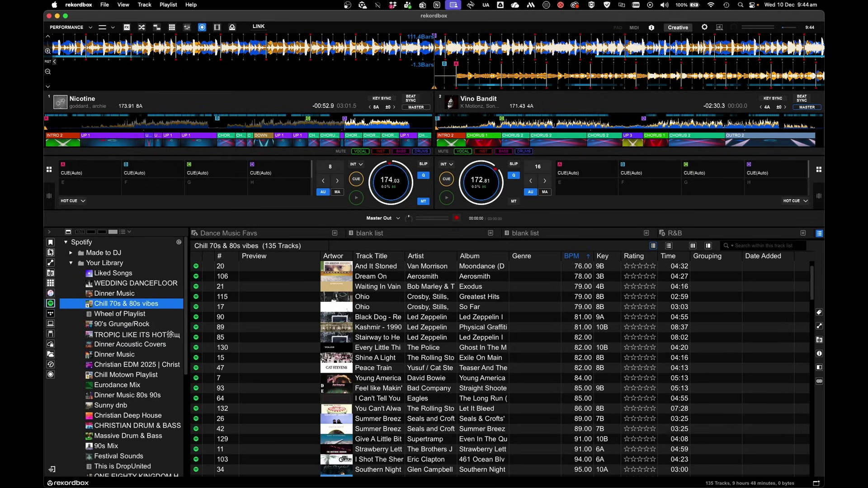
Step: Select the 13 tracks Black Dog through Give A Little Bit and tick Spotify under My Tag Genre
{"action": "left_click", "coordinate": [643, 299]}
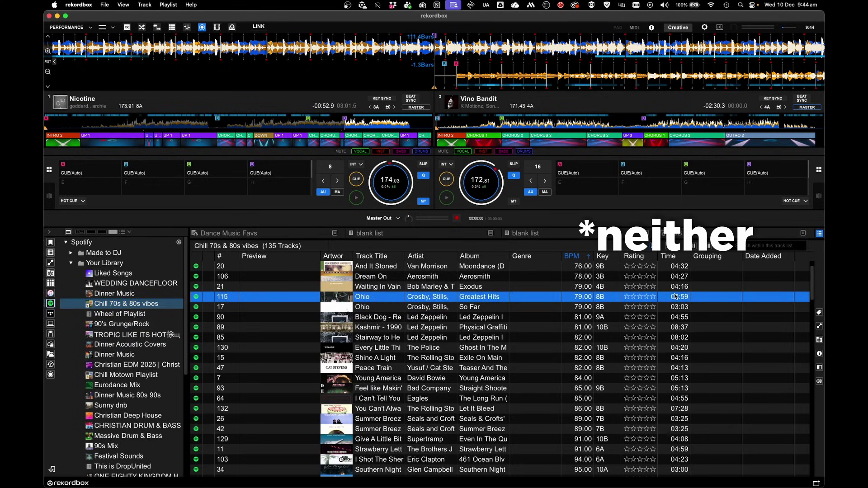
{"action": "key", "text": "Down"}
{"action": "key", "text": "Down"}
{"action": "key", "text": "Down"}
{"action": "key", "text": "Down"}
{"action": "key", "text": "Down"}
{"action": "key", "text": "Down"}
{"action": "key", "text": "Down"}
{"action": "key", "text": "Down"}
{"action": "left_click_drag", "start_coordinate": [374, 322], "coordinate": [447, 446]}
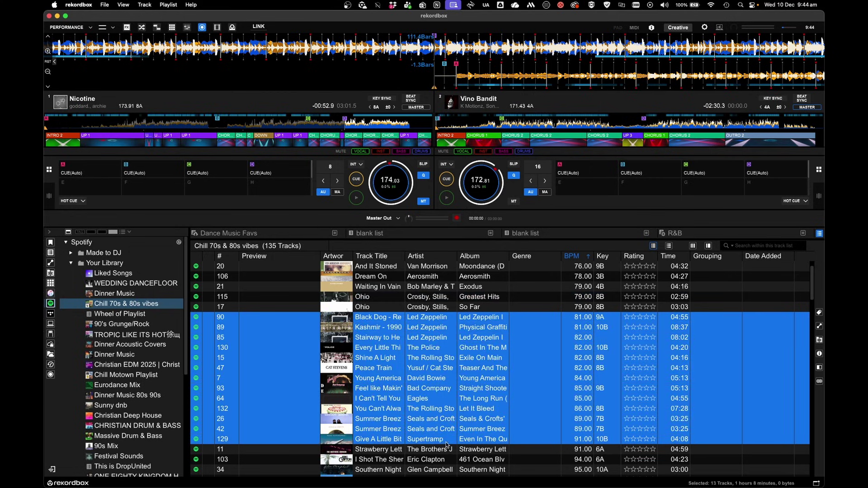
{"action": "left_click", "coordinate": [819, 312]}
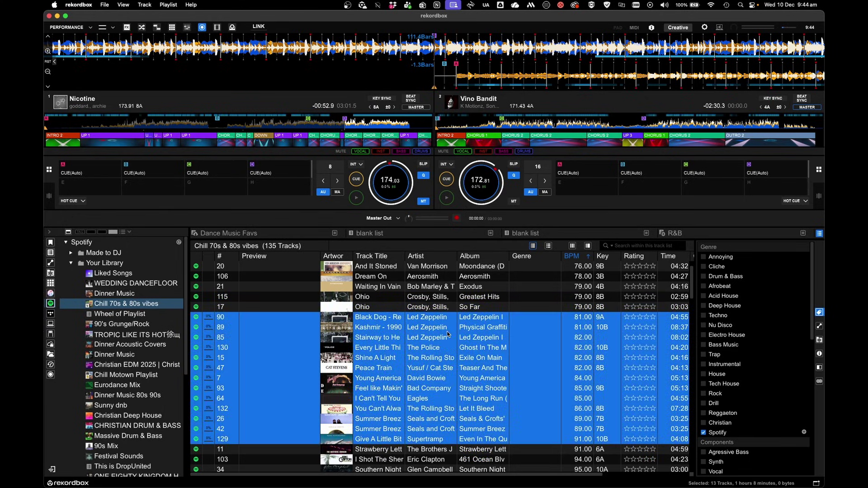
{"action": "key", "text": "Down"}
{"action": "key", "text": "Up"}
{"action": "left_click", "coordinate": [429, 441]}
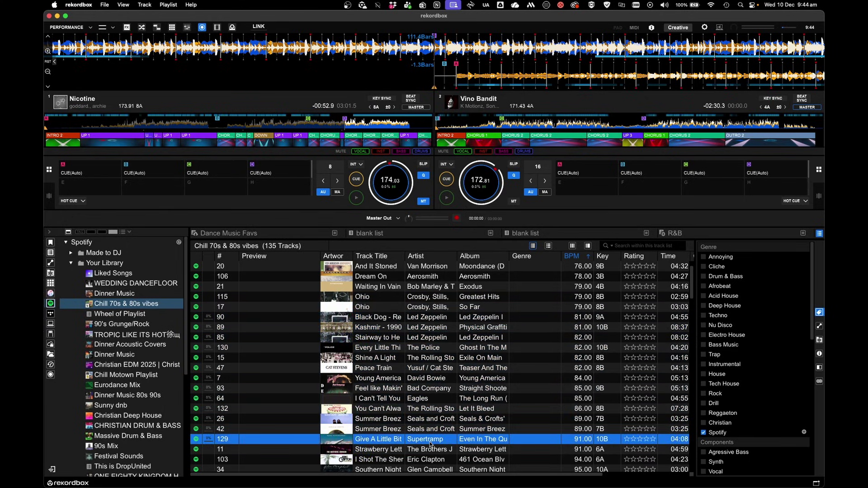
{"action": "key", "text": "Up"}
{"action": "key", "text": "Up"}
{"action": "key", "text": "Down"}
{"action": "key", "text": "Down"}
{"action": "key", "text": "Down"}
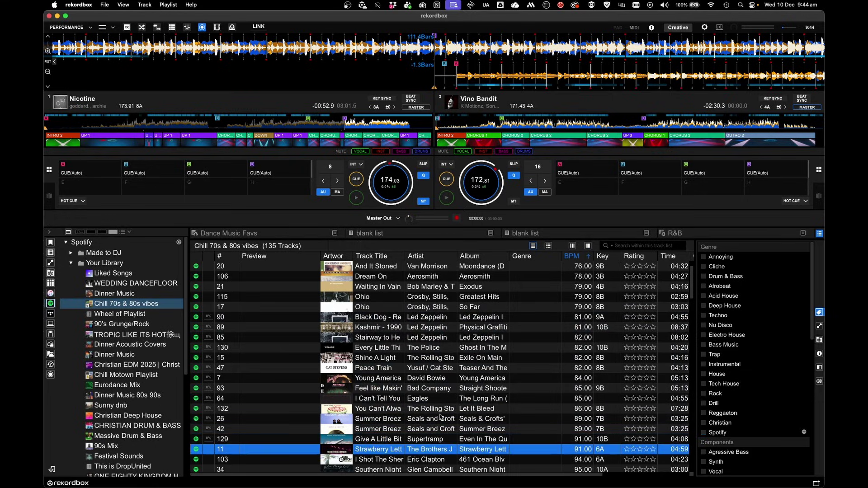
Step: Load Give A Little Bit onto deck 1, then Summer Breeze and And It Stoned Me onto deck 2
{"action": "key", "text": "Up"}
{"action": "key", "text": "shift+Left"}
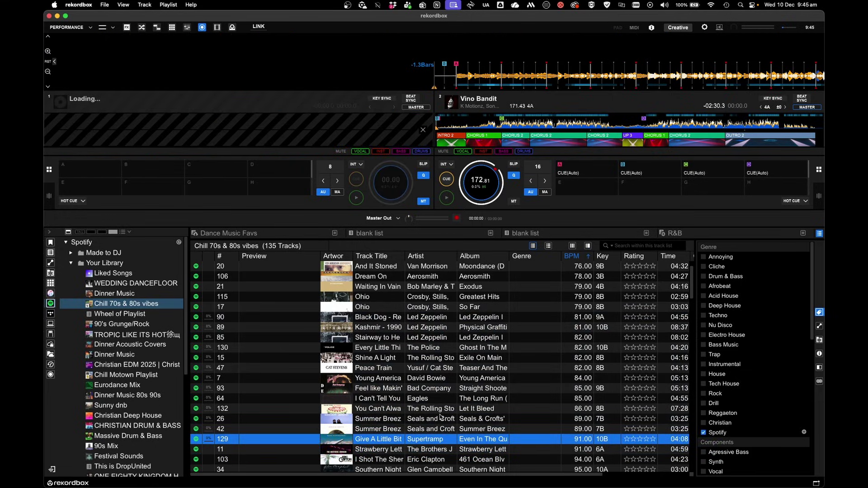
{"action": "key", "text": "Up"}
{"action": "key", "text": "shift+Right"}
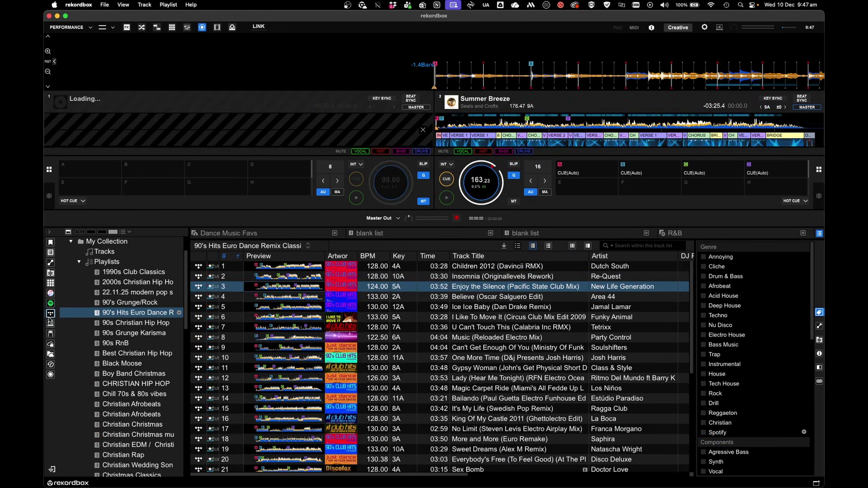
{"action": "left_click", "coordinate": [51, 302]}
{"action": "left_click_drag", "start_coordinate": [380, 297], "coordinate": [595, 186]}
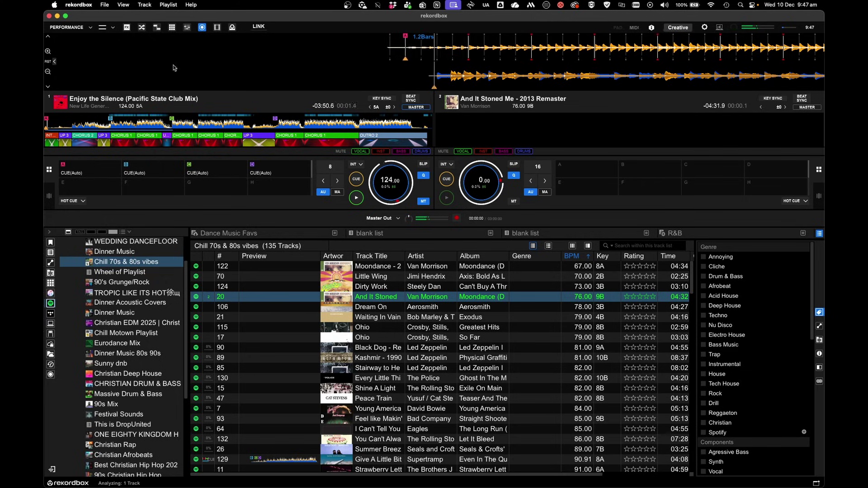
Step: Mute deck 1's vocal, bass and drum stems, restore bass, then try stems on the Spotify deck
{"action": "left_click", "coordinate": [110, 129]}
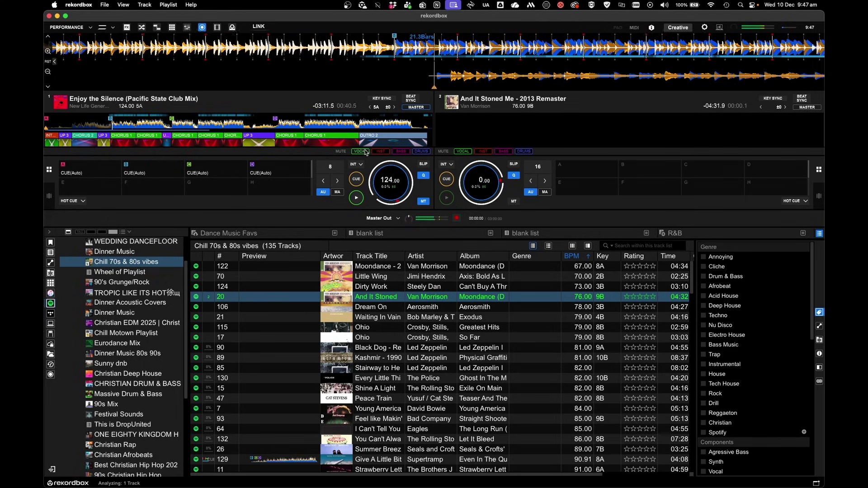
{"action": "left_click", "coordinate": [365, 152]}
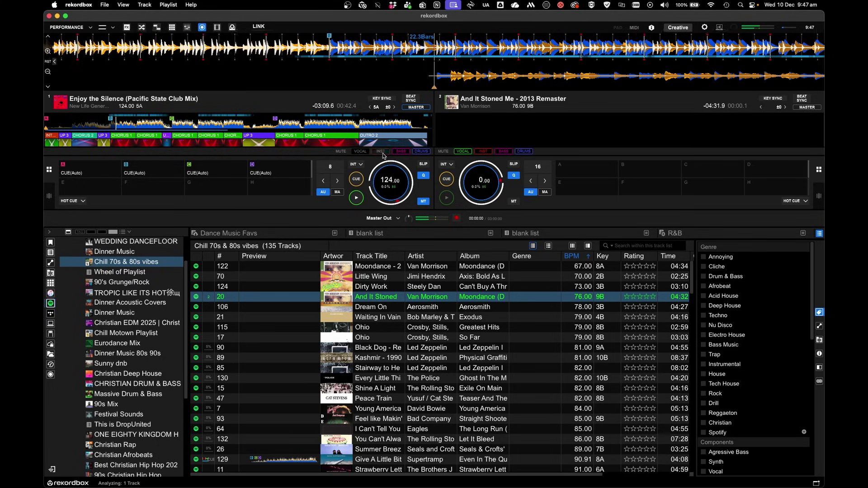
{"action": "left_click", "coordinate": [401, 152]}
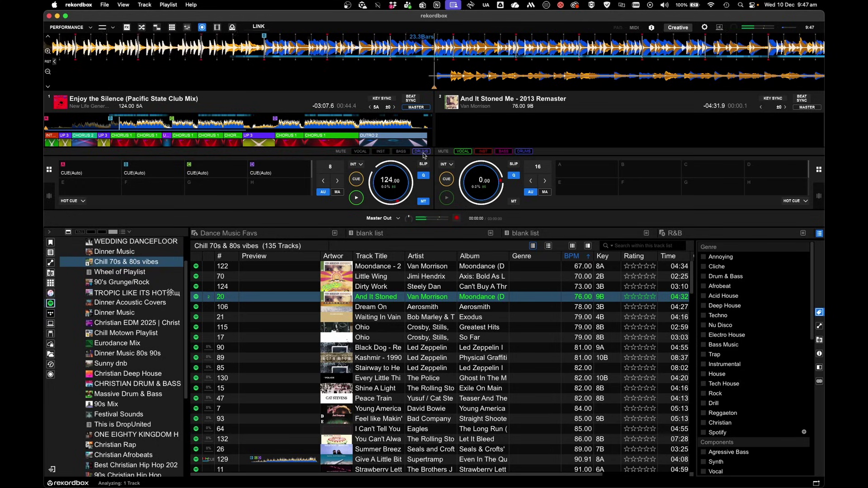
{"action": "left_click", "coordinate": [422, 152]}
{"action": "left_click", "coordinate": [400, 152]}
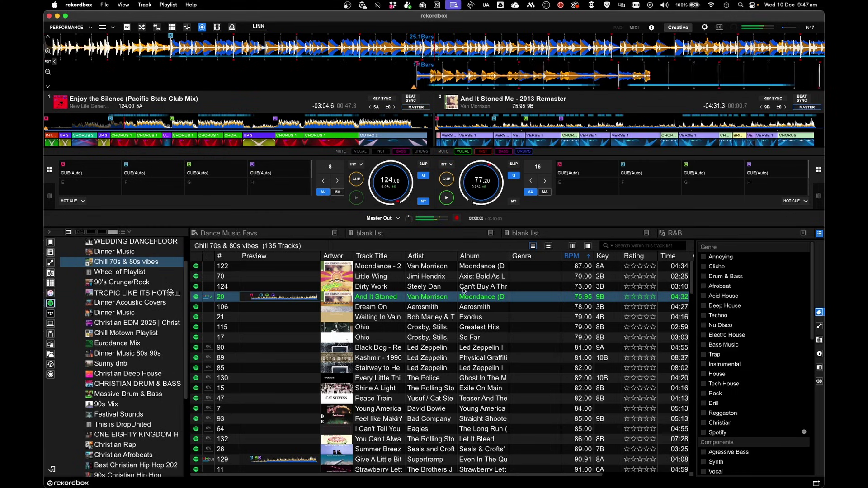
{"action": "left_click", "coordinate": [502, 151]}
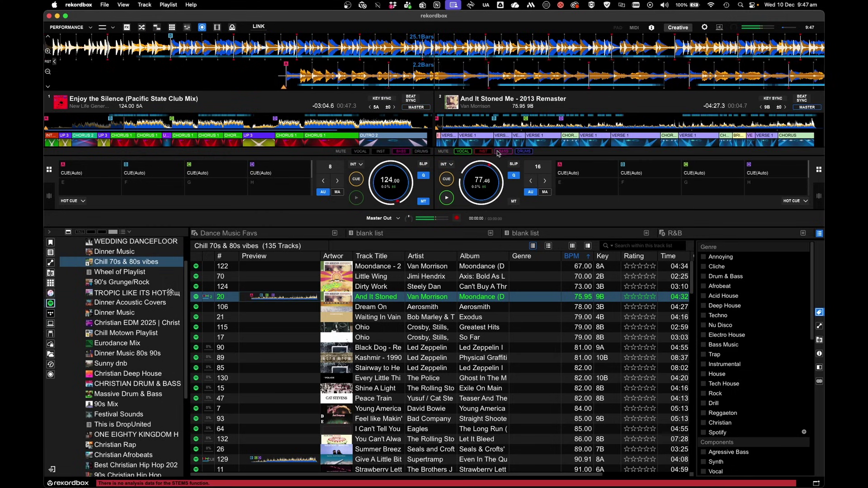
{"action": "key", "text": "space"}
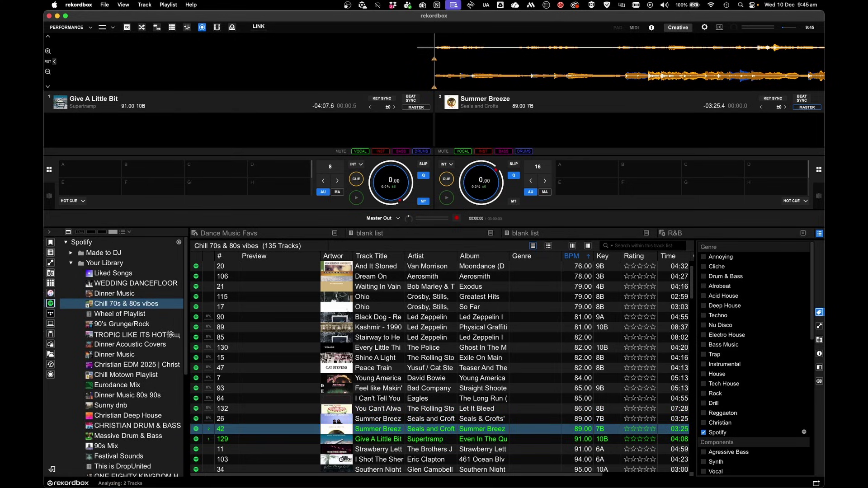
Step: Switch to Preview showing the Spotify Premium notice image
{"action": "key", "text": "super+Tab"}
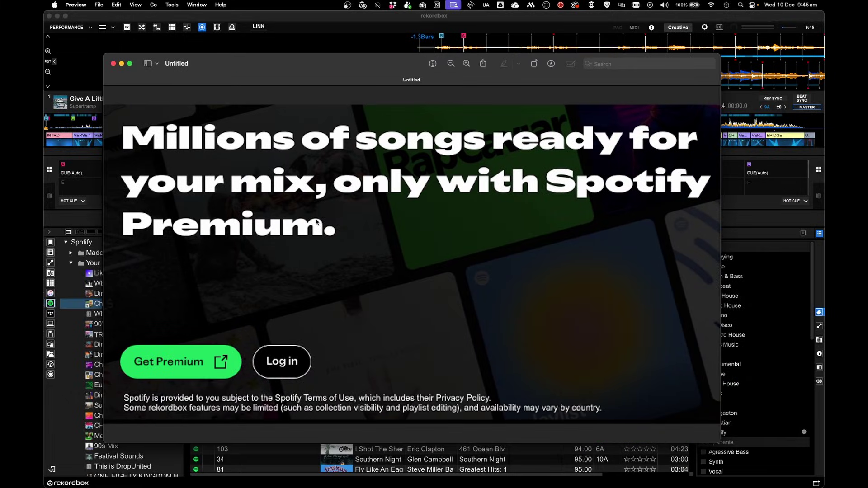